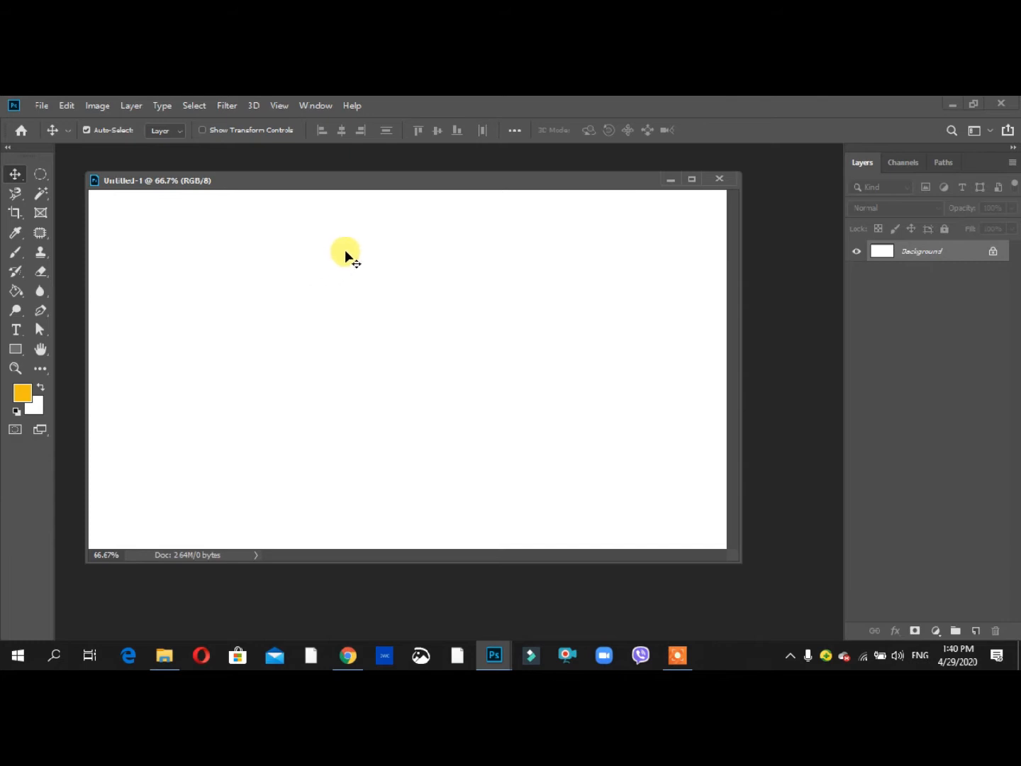
# Open the example-5 image from the Photos folder
pyautogui.moveTo(244, 182)
pyautogui.mouseDown()
pyautogui.moveTo(272, 179)
pyautogui.moveTo(241, 172)
pyautogui.mouseUp()
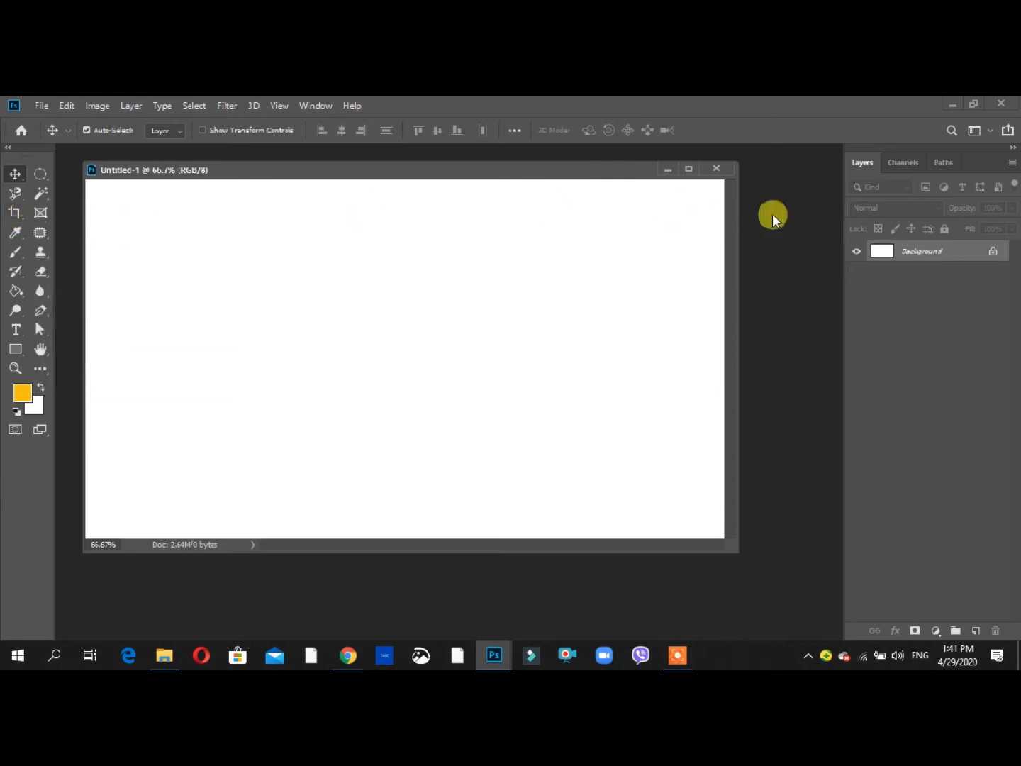
pyautogui.doubleClick(783, 268)
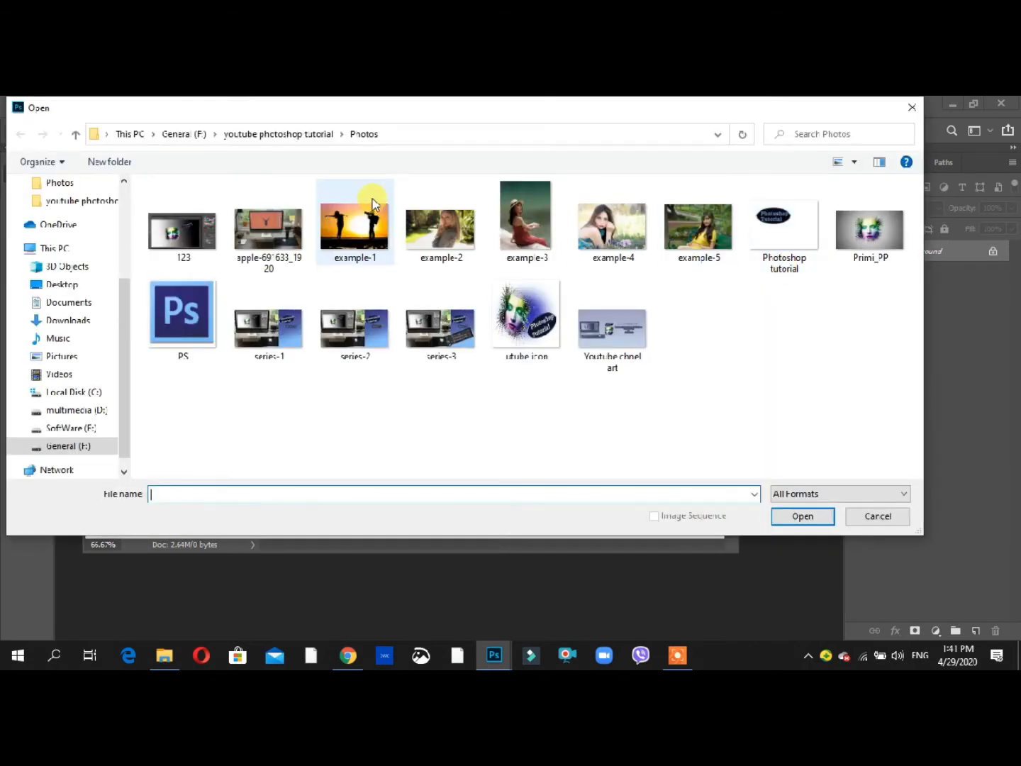
pyautogui.click(699, 241)
pyautogui.click(814, 523)
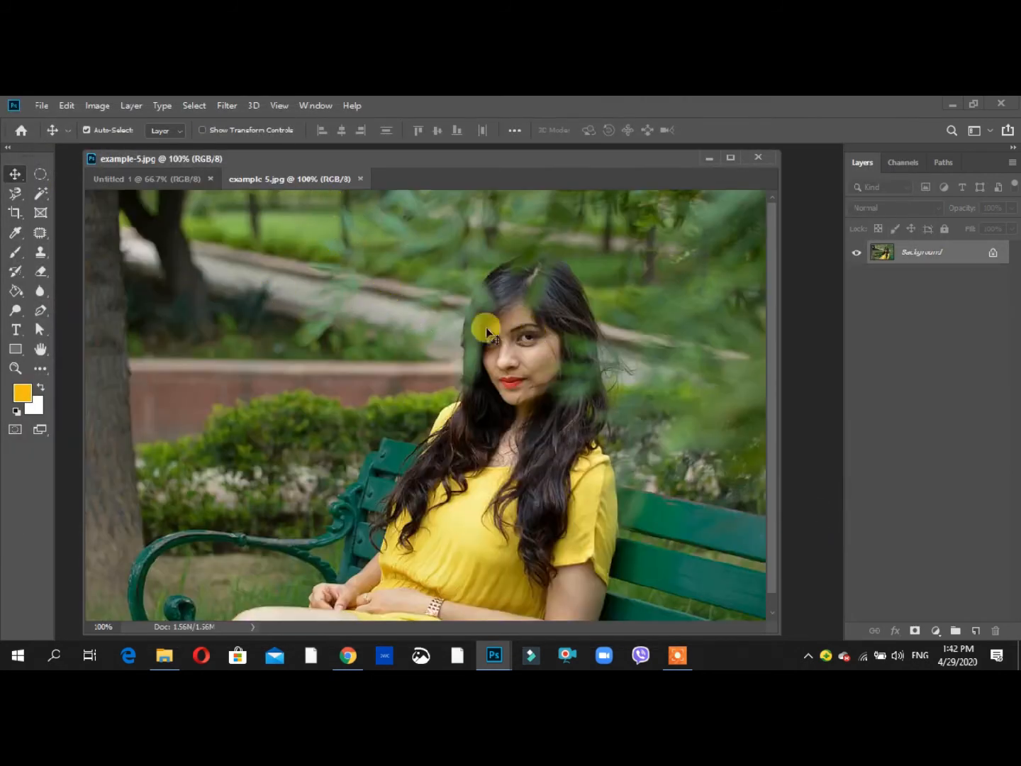
# Crop the example-5 photo around the seated woman, using the W x H x Resolution preset with empty size values
pyautogui.click(14, 213)
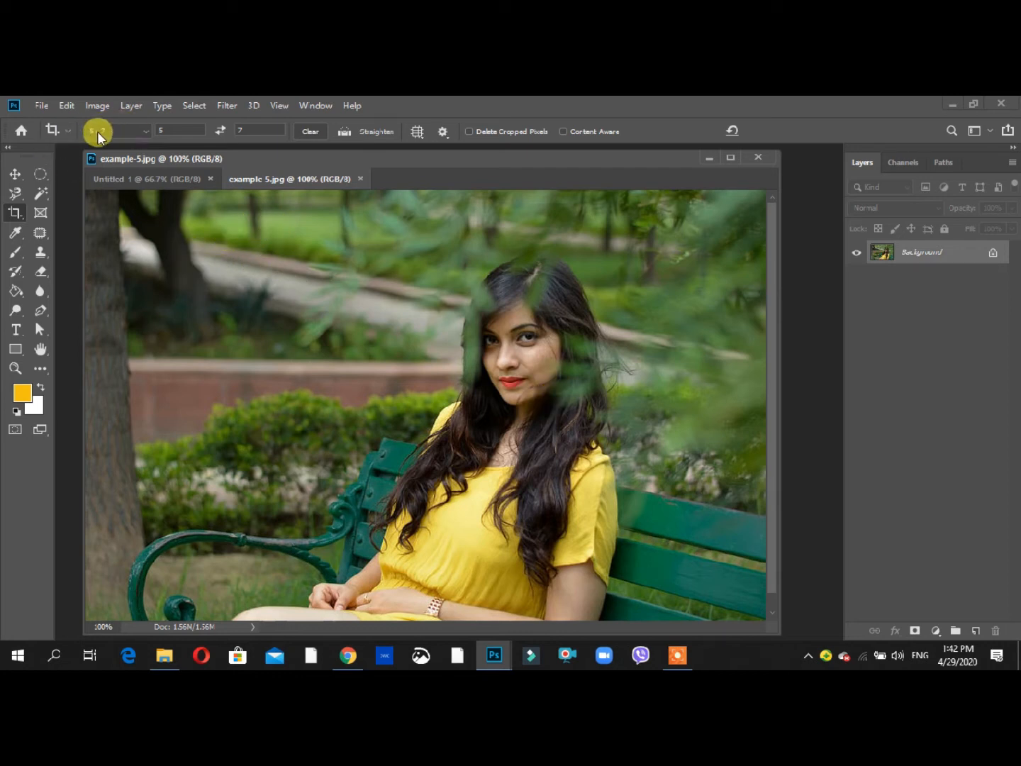
pyautogui.click(145, 138)
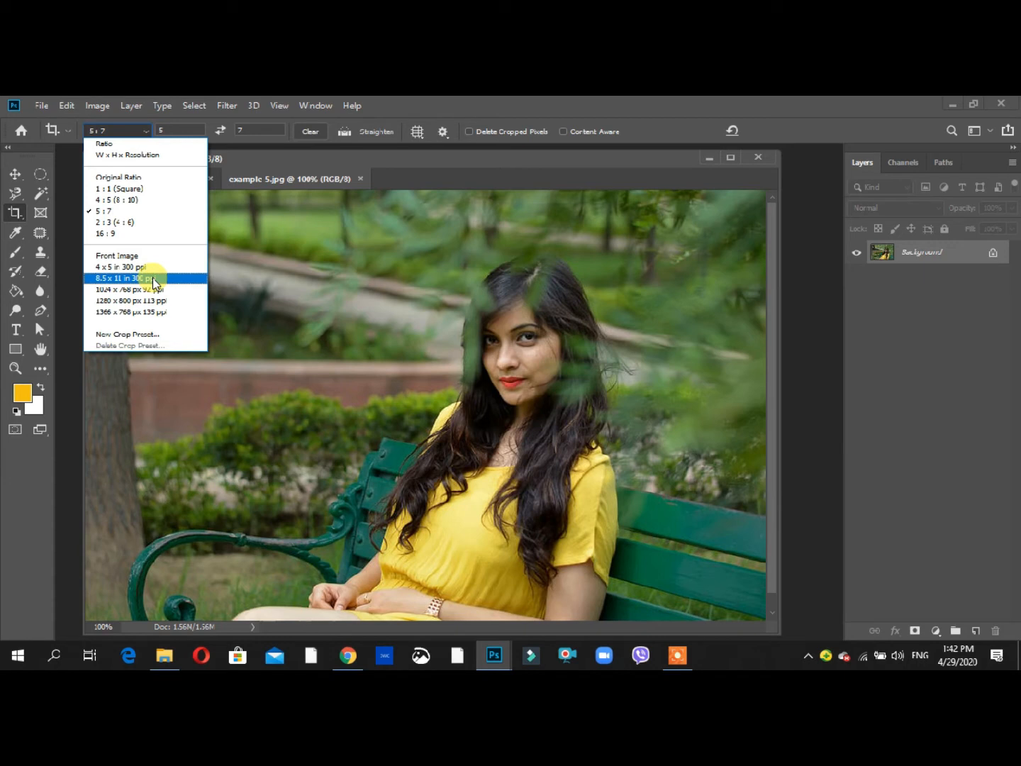
pyautogui.click(141, 157)
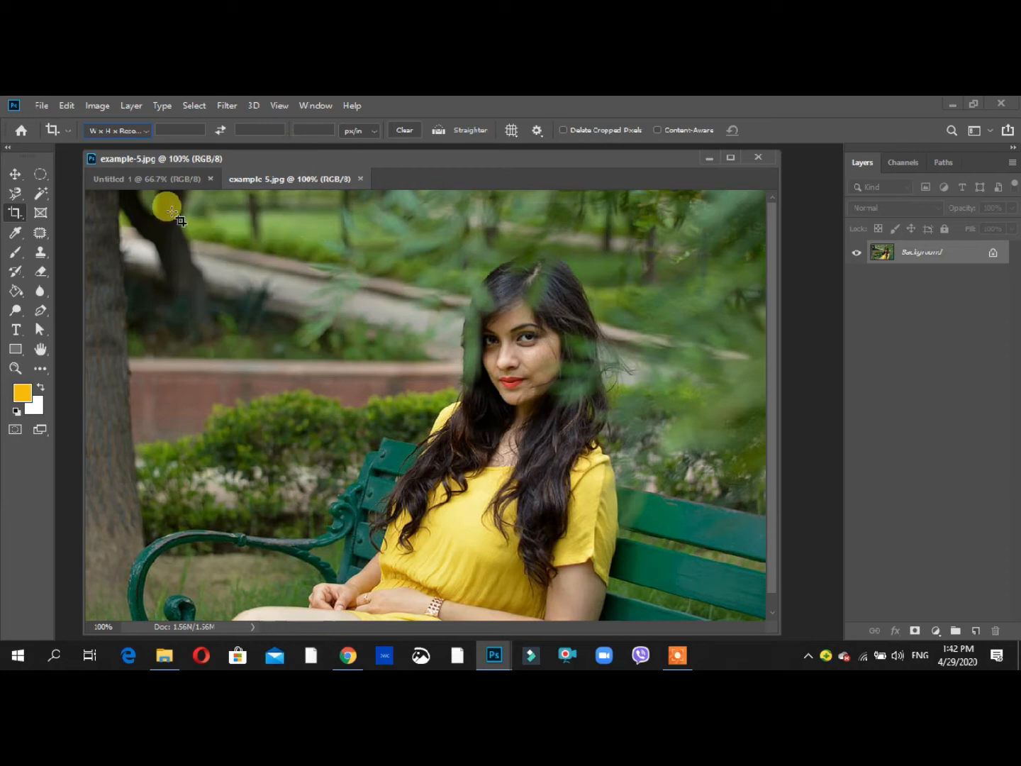
pyautogui.moveTo(314, 221); pyautogui.dragTo(662, 606)
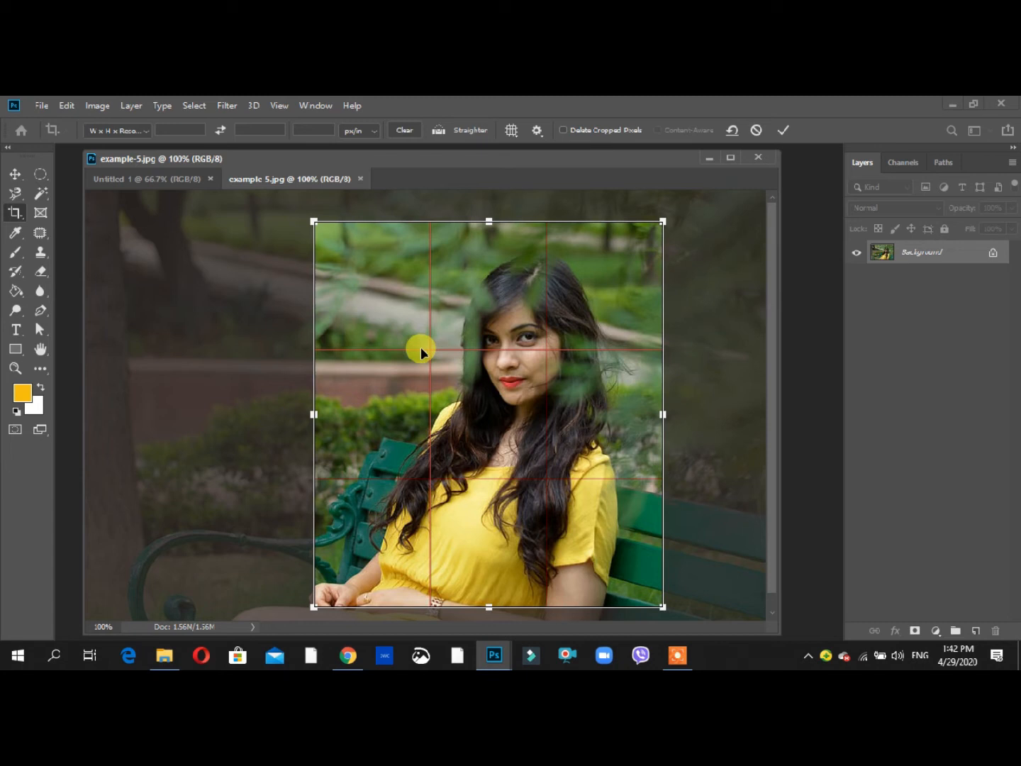
pyautogui.press('Return')
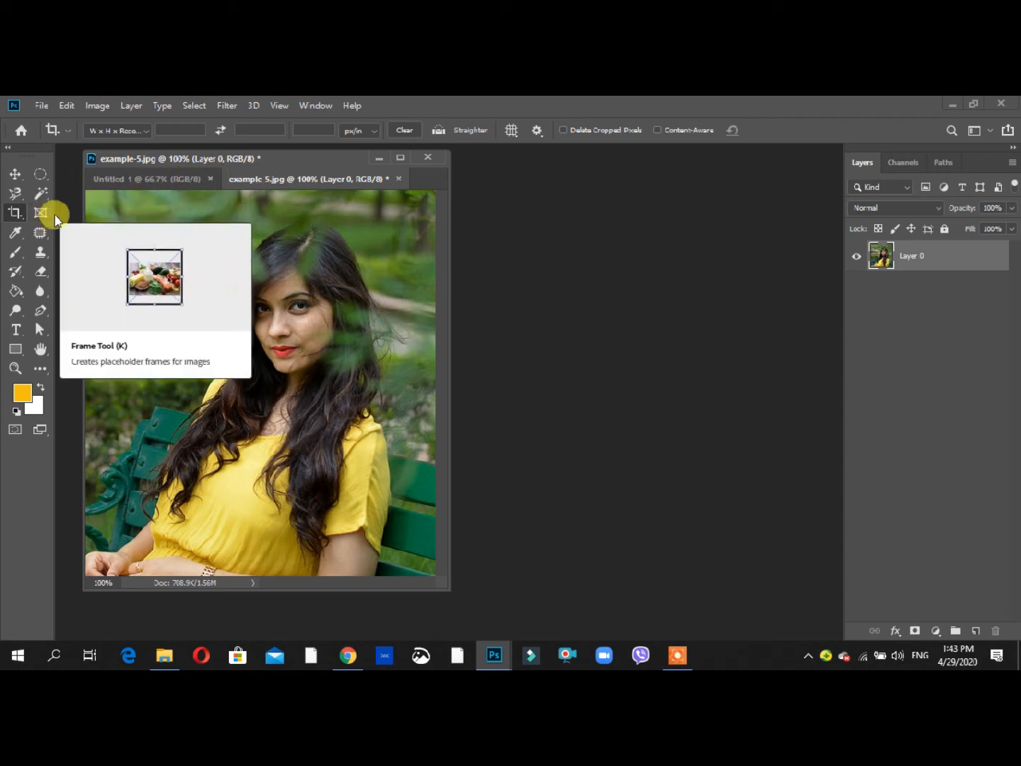
# Draw a rectangular frame over the photo's upper-left area and place Layer 0 in it, positioned so the woman's face shows
pyautogui.moveTo(316, 158); pyautogui.dragTo(444, 157)
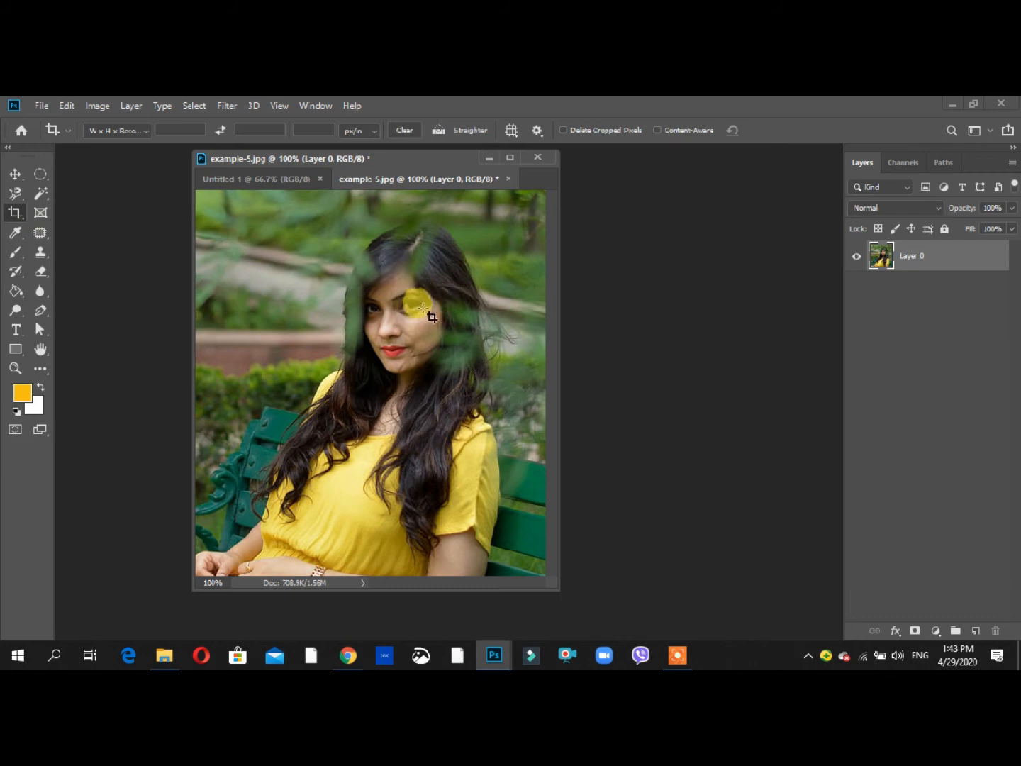
pyautogui.click(41, 213)
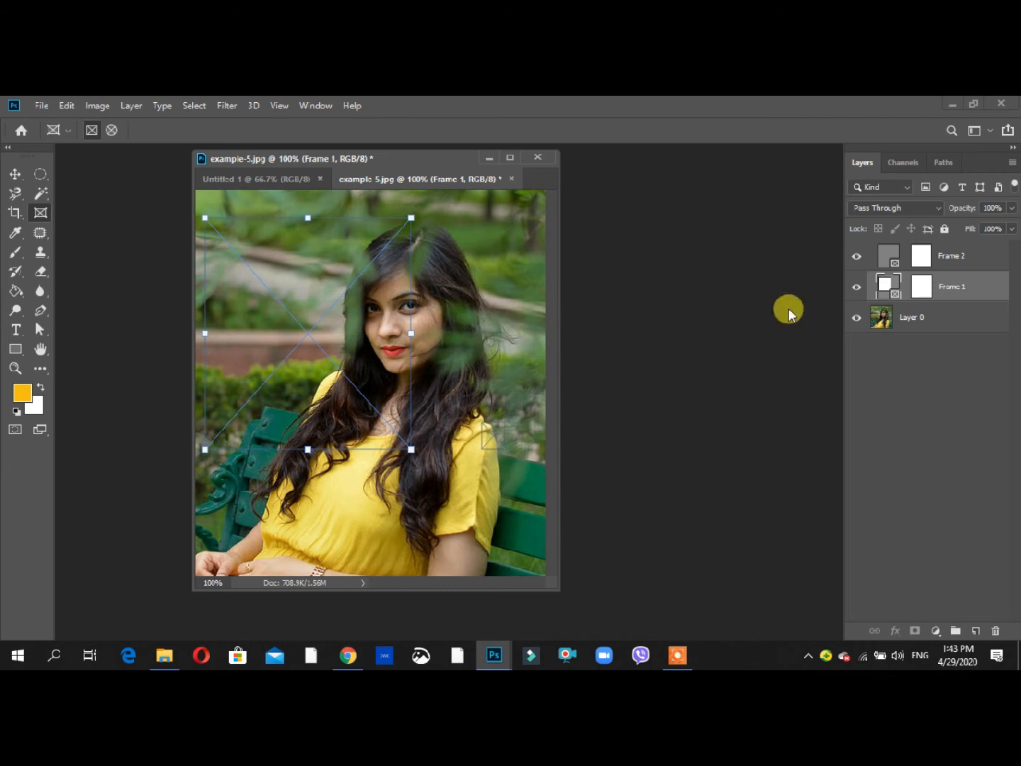
pyautogui.moveTo(945, 319); pyautogui.dragTo(931, 287)
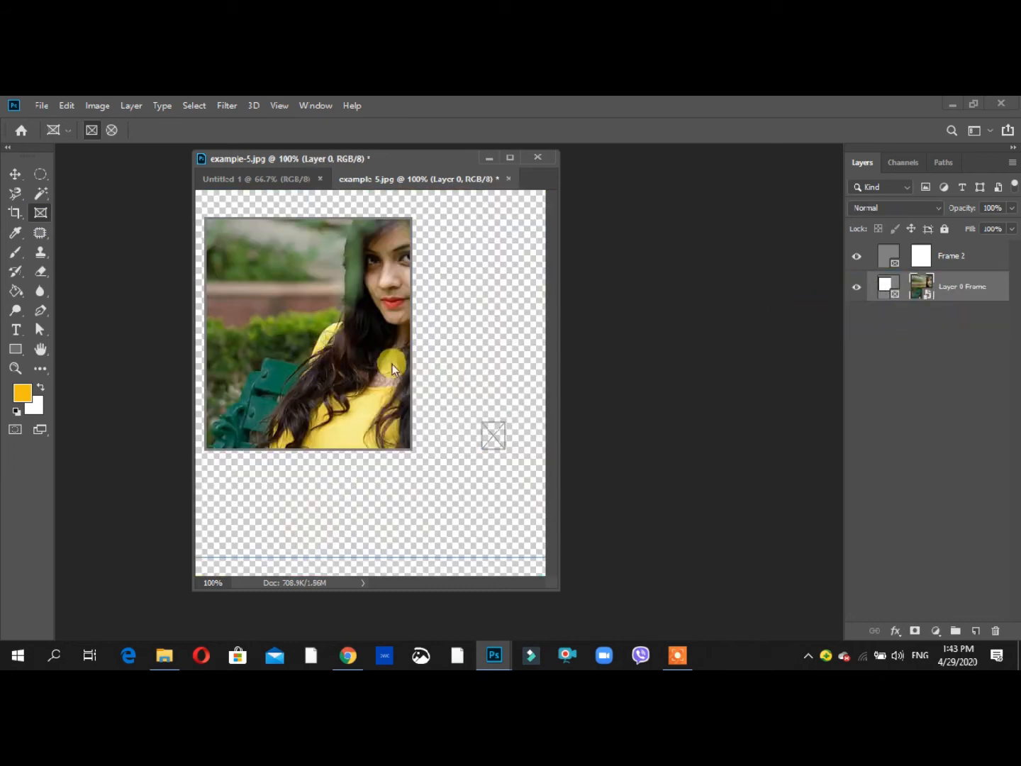
pyautogui.moveTo(353, 289); pyautogui.dragTo(308, 325)
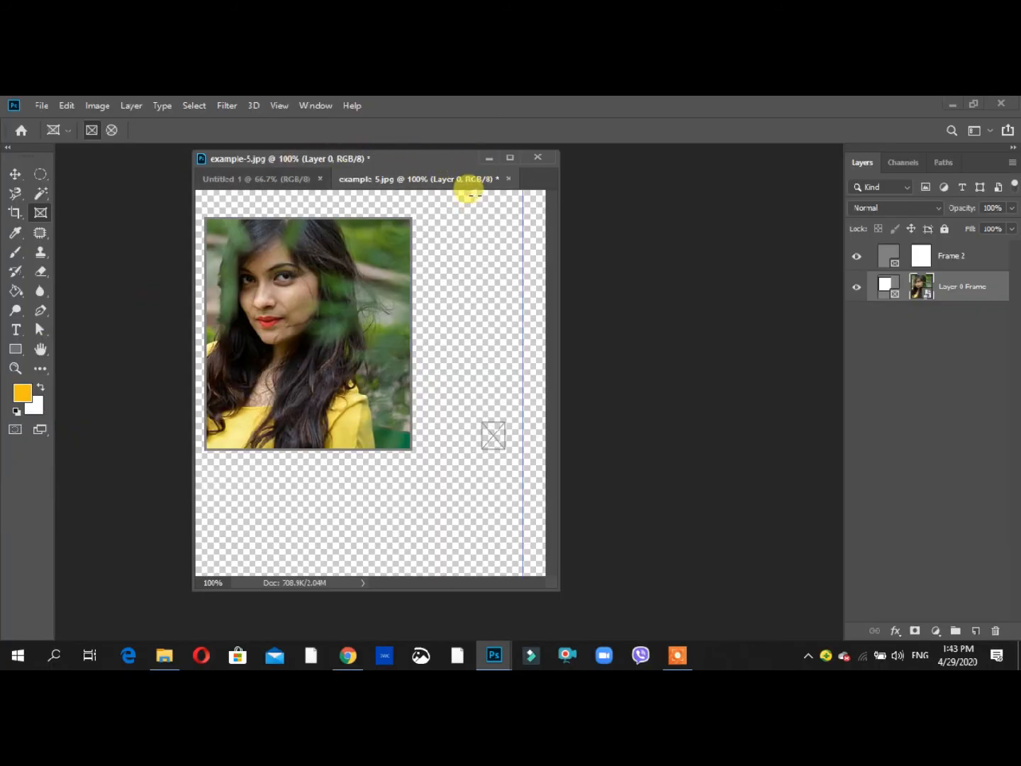
# Open the example-1 image from the Photos folder and detach it into its own floating window
pyautogui.click(303, 178)
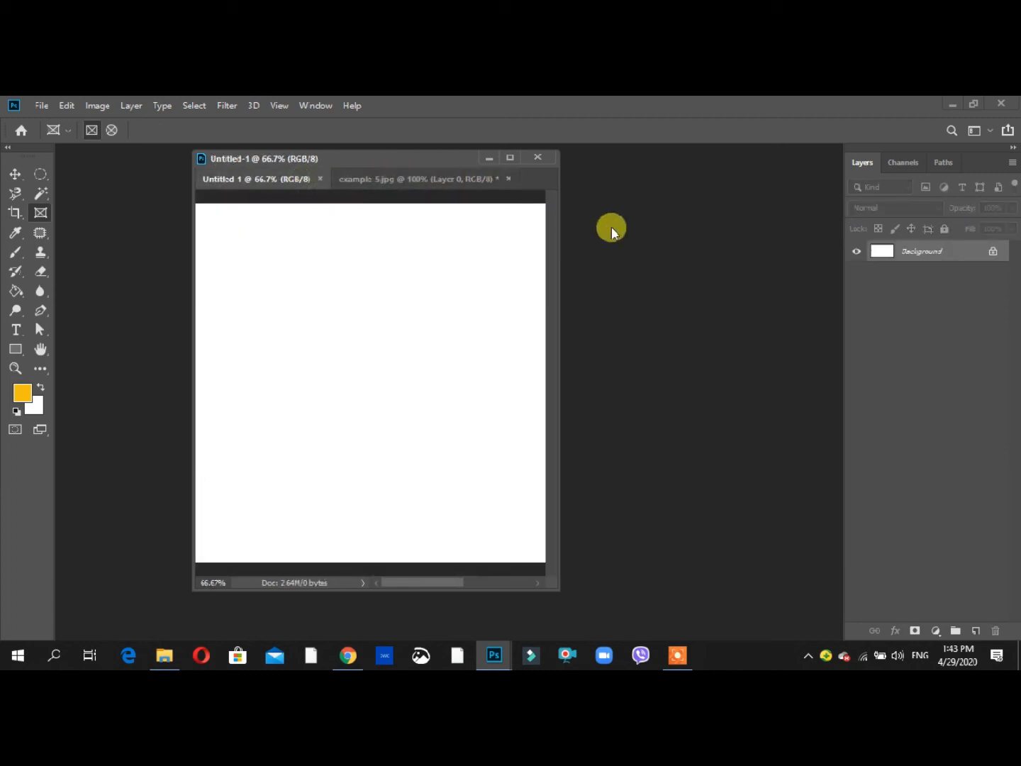
pyautogui.doubleClick(648, 236)
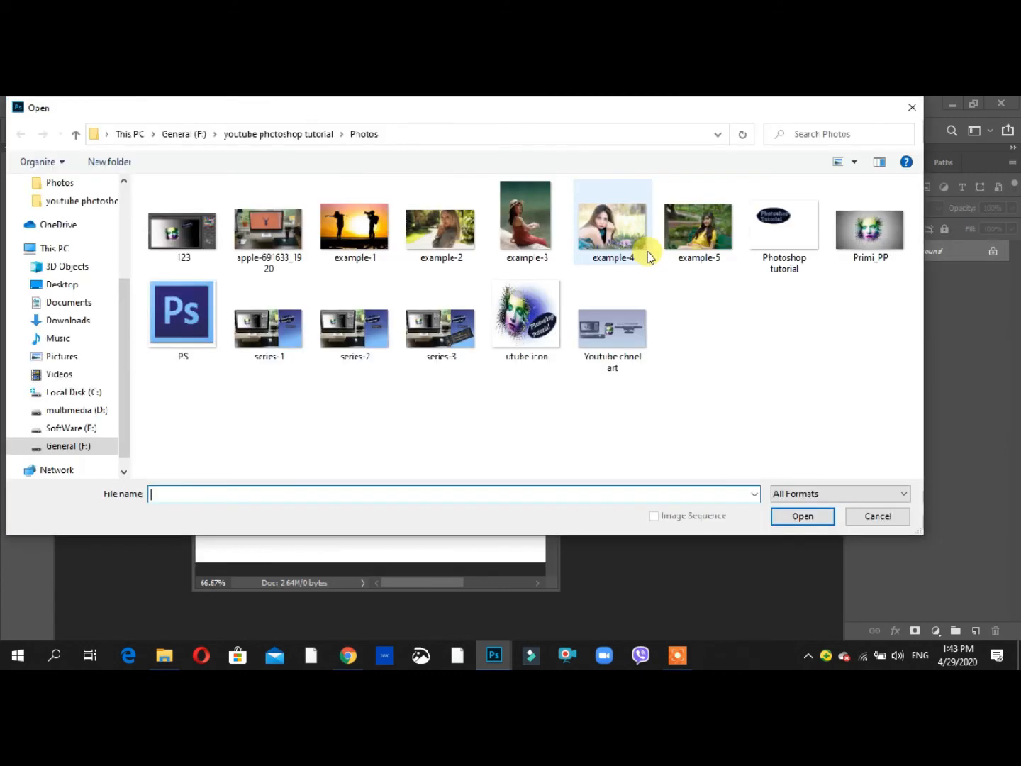
pyautogui.doubleClick(353, 236)
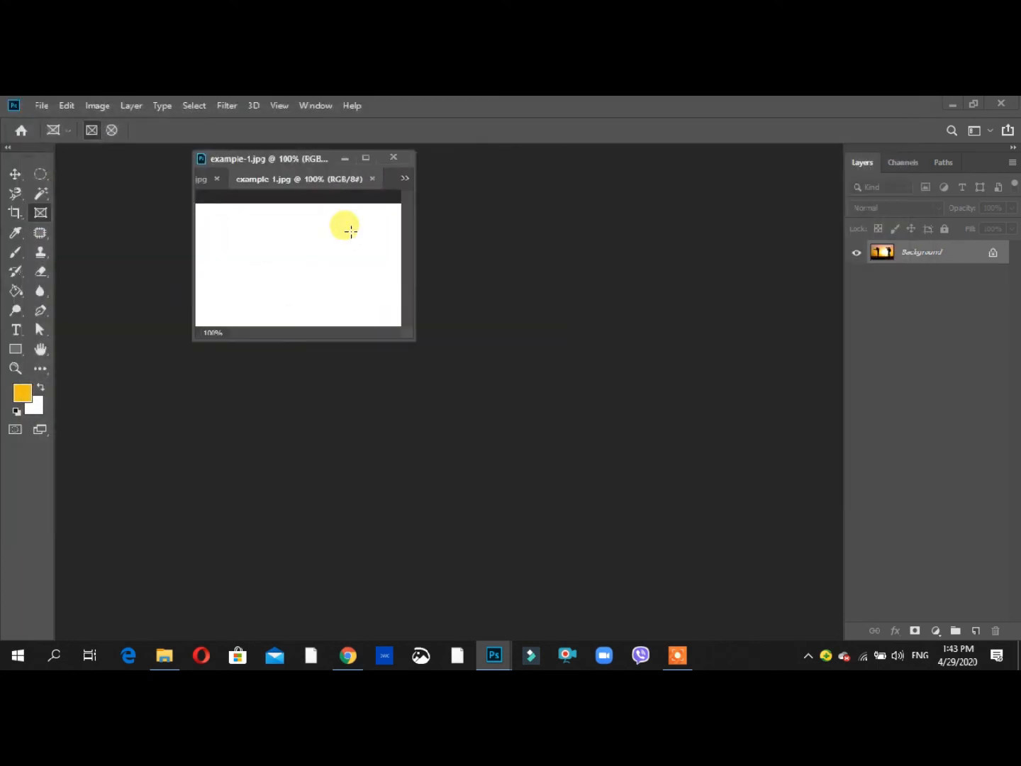
pyautogui.moveTo(336, 185); pyautogui.dragTo(508, 276)
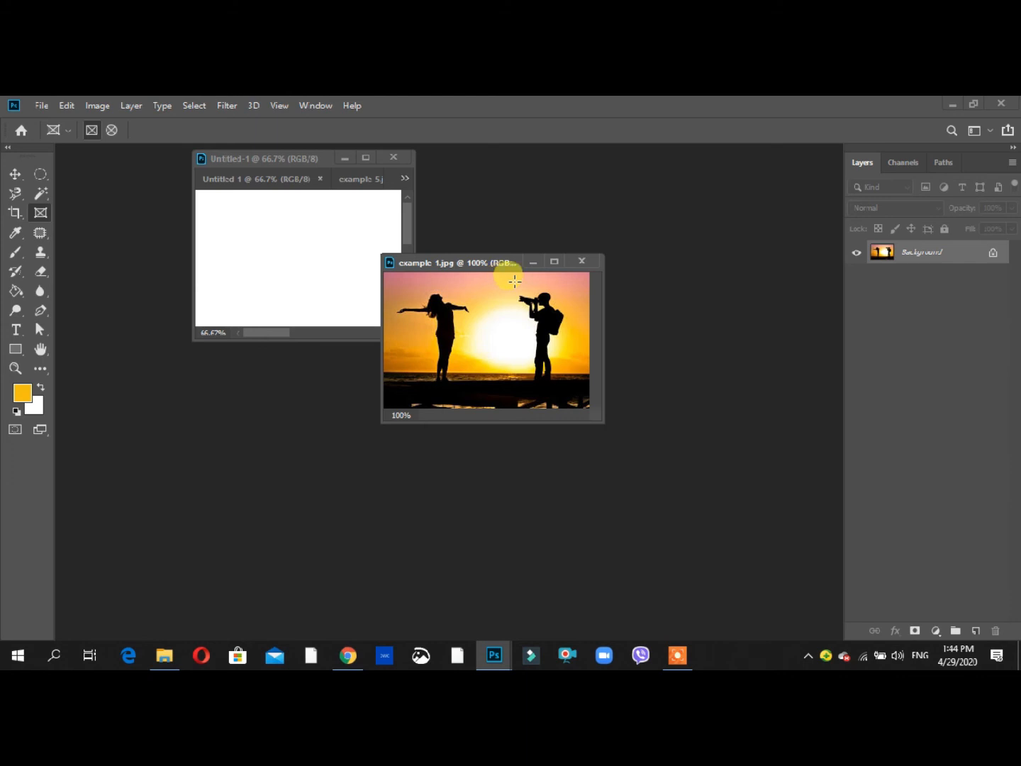
# Show the example-1 image in full-screen mode with the menu bar and magnify the woman's silhouette to pixel level
pyautogui.press('f')
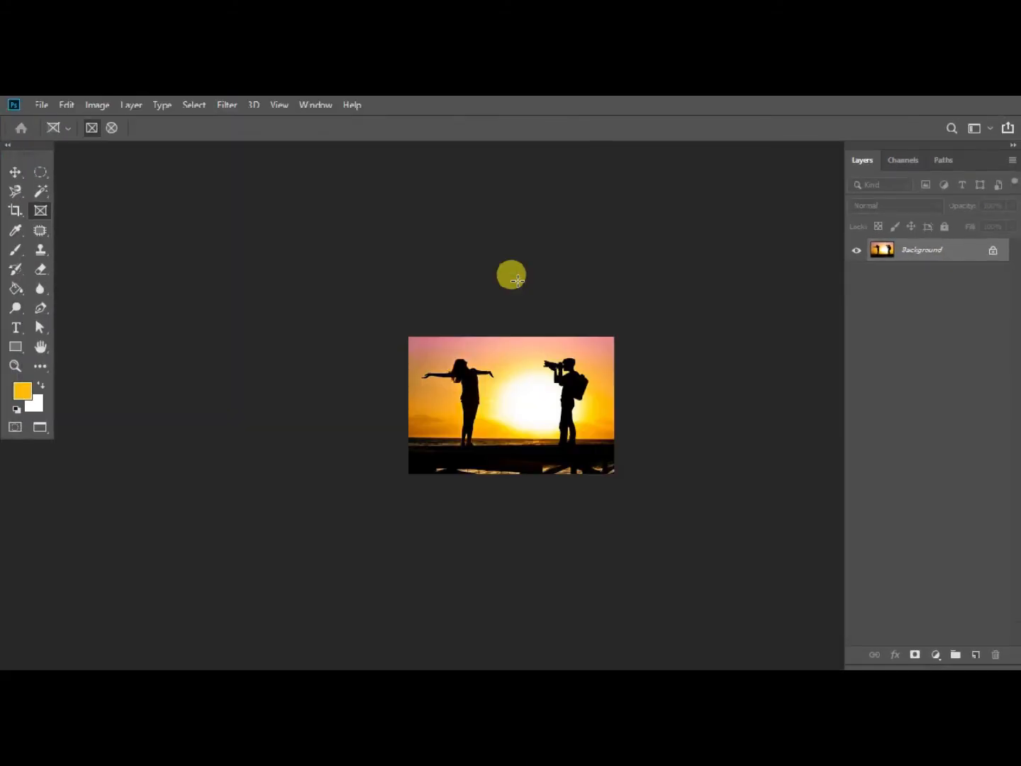
pyautogui.hotkey('ctrl', '+')
pyautogui.hotkey('ctrl', '+')
pyautogui.hotkey('ctrl', '+')
pyautogui.hotkey('ctrl', '+')
pyautogui.hotkey('ctrl', '+')
pyautogui.hotkey('ctrl', '+')
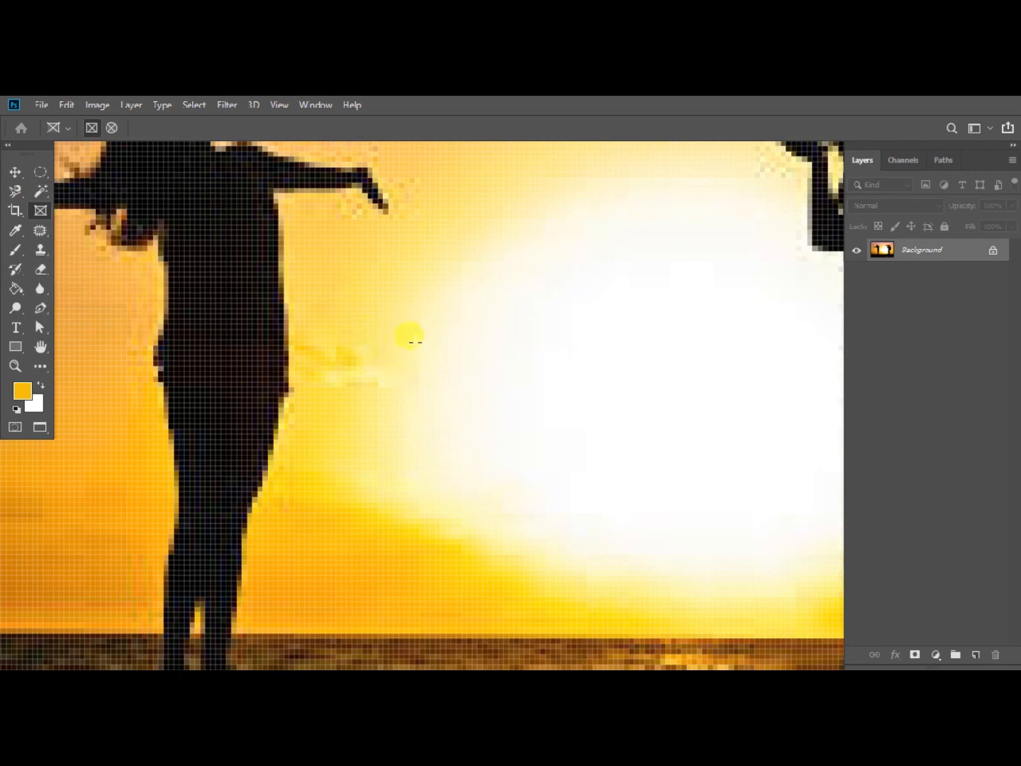
# Examine the magnified silhouettes with the Hand tool, from the woman to the photographer, and fit the whole image on screen
pyautogui.click(41, 347)
pyautogui.moveTo(287, 270); pyautogui.dragTo(317, 416)
pyautogui.moveTo(558, 353); pyautogui.dragTo(590, 257)
pyautogui.moveTo(472, 389); pyautogui.dragTo(517, 369)
pyautogui.moveTo(426, 431); pyautogui.dragTo(483, 395)
pyautogui.moveTo(506, 385); pyautogui.dragTo(463, 363)
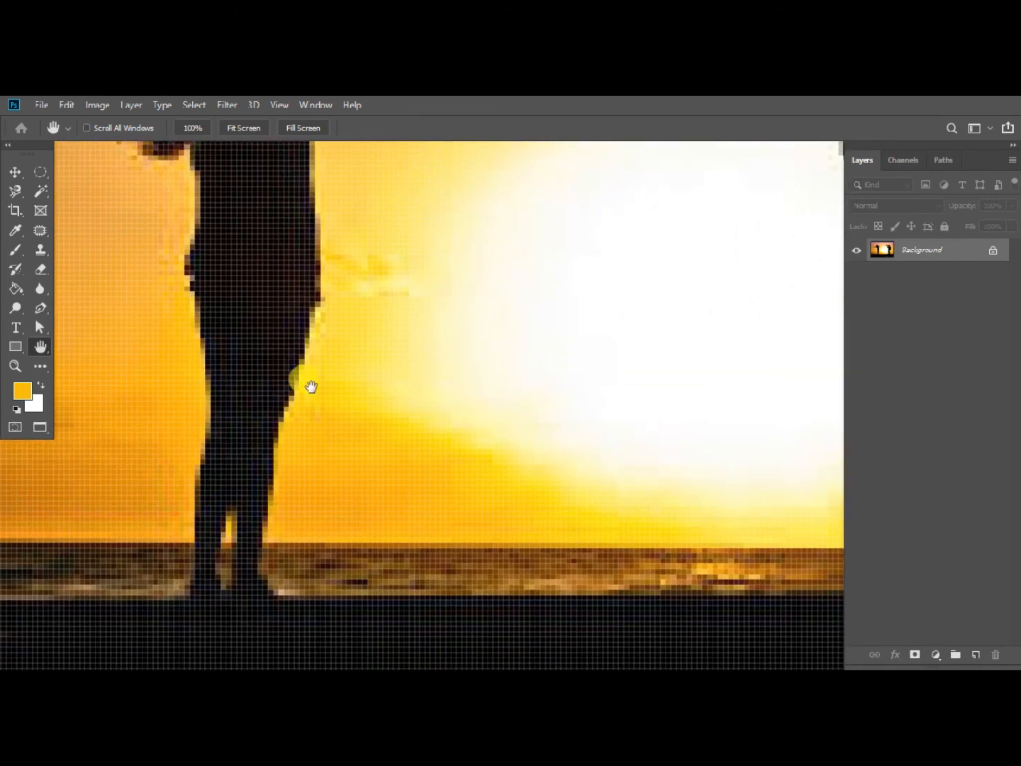
pyautogui.press('v')
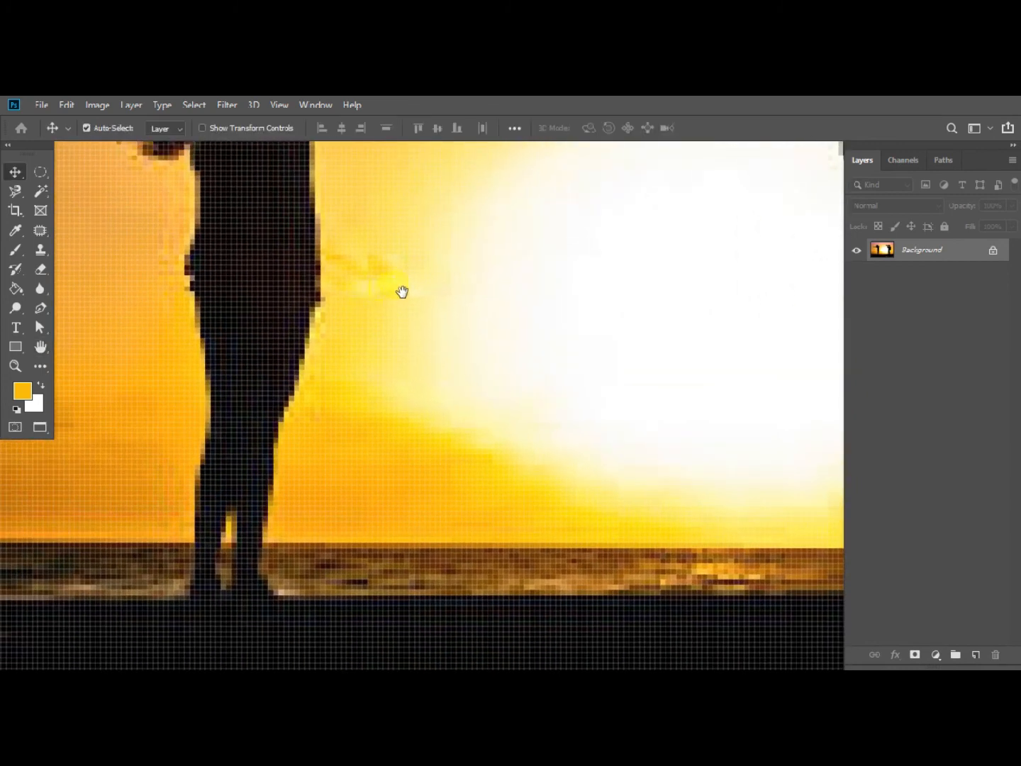
pyautogui.moveTo(434, 269); pyautogui.dragTo(576, 332)
pyautogui.click(42, 351)
pyautogui.moveTo(209, 329); pyautogui.dragTo(466, 424)
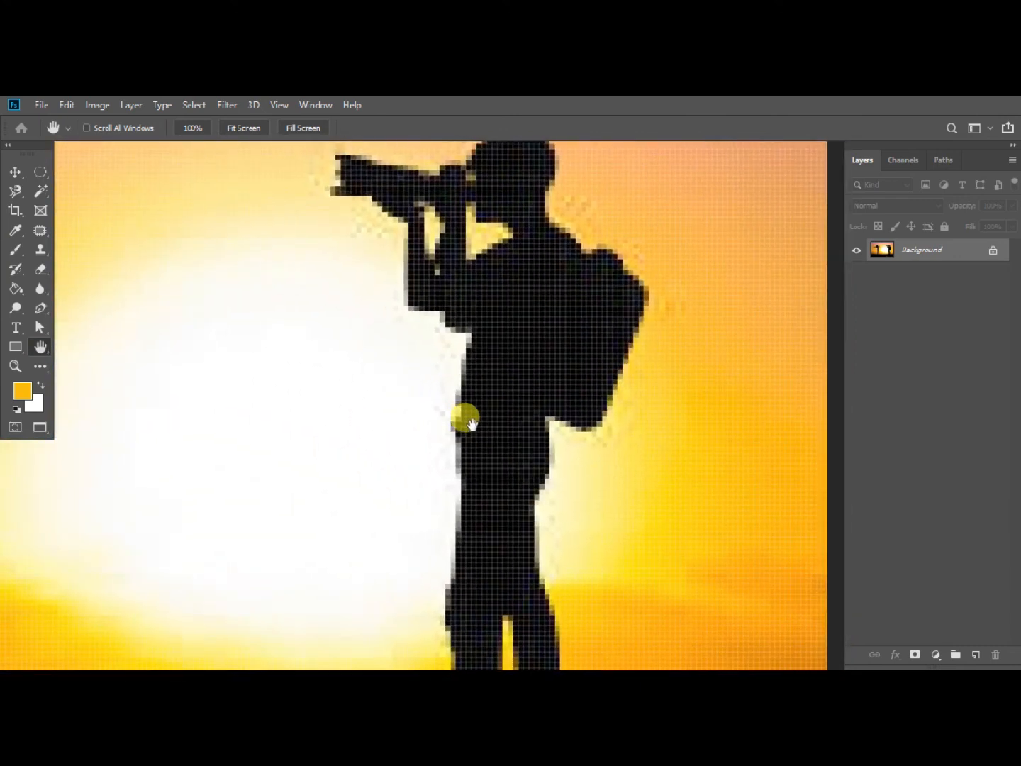
pyautogui.hotkey('ctrl', '0')
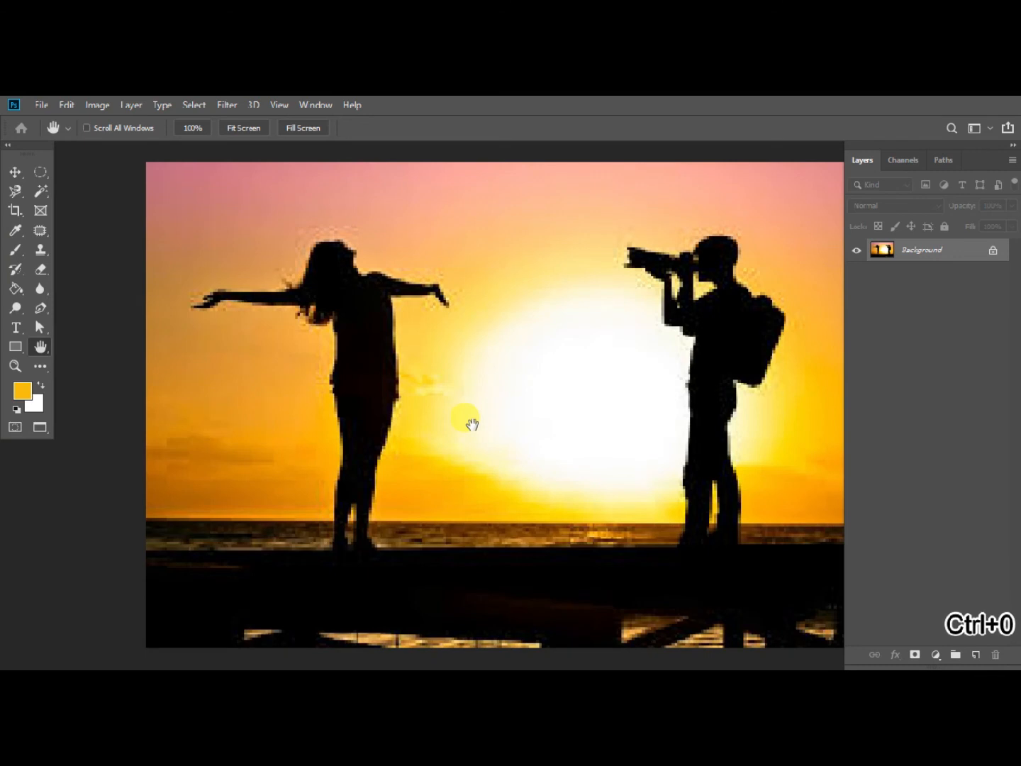